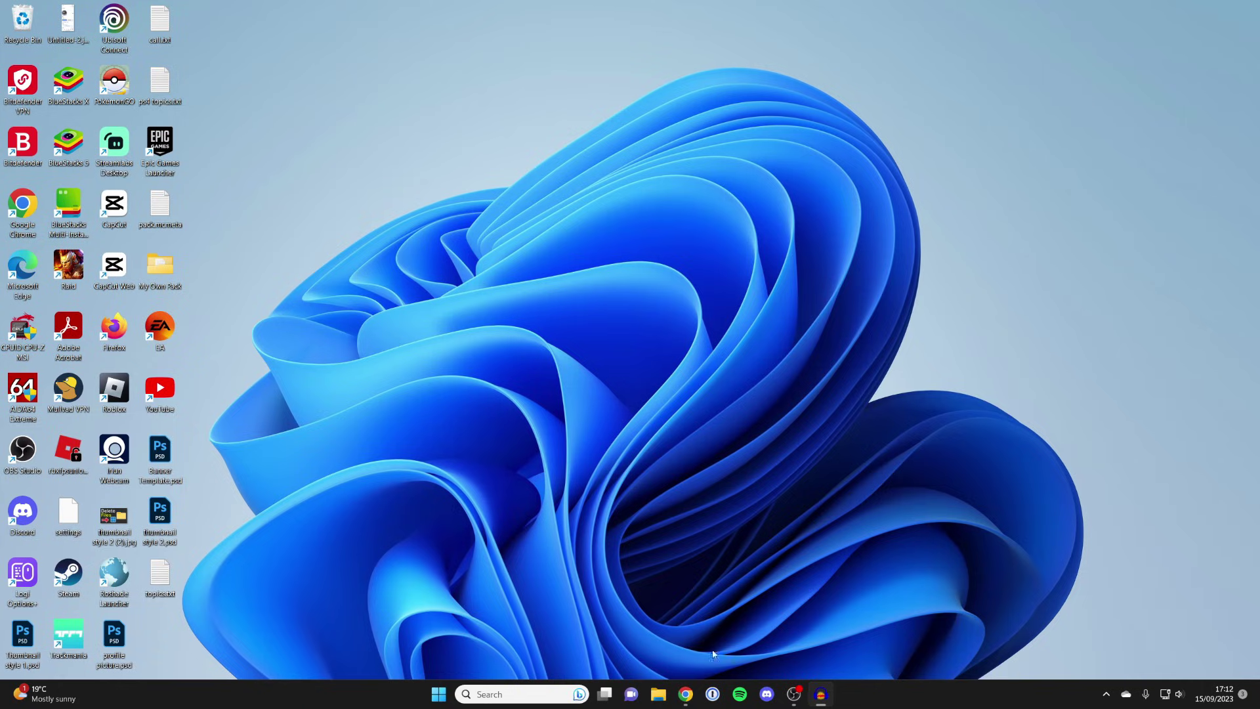
# In Chrome, search Google for 'google drive' and open the Google Drive product page
pyautogui.moveTo(689, 700)
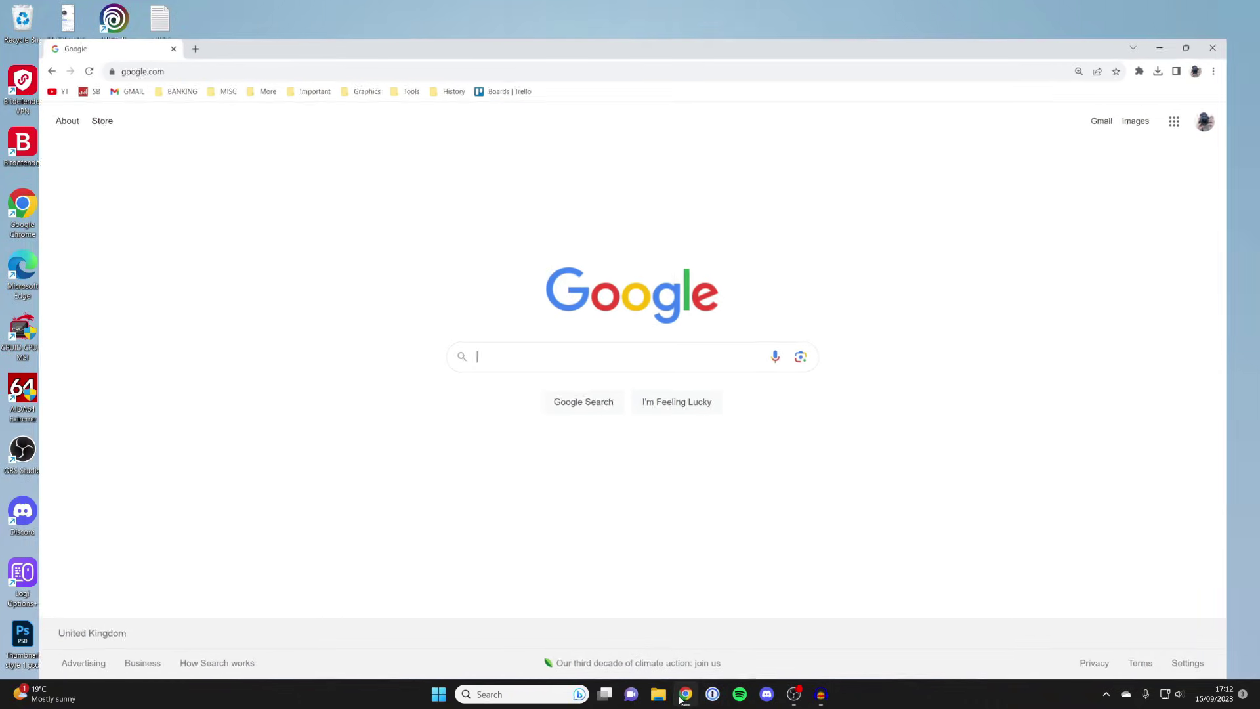
pyautogui.click(686, 694)
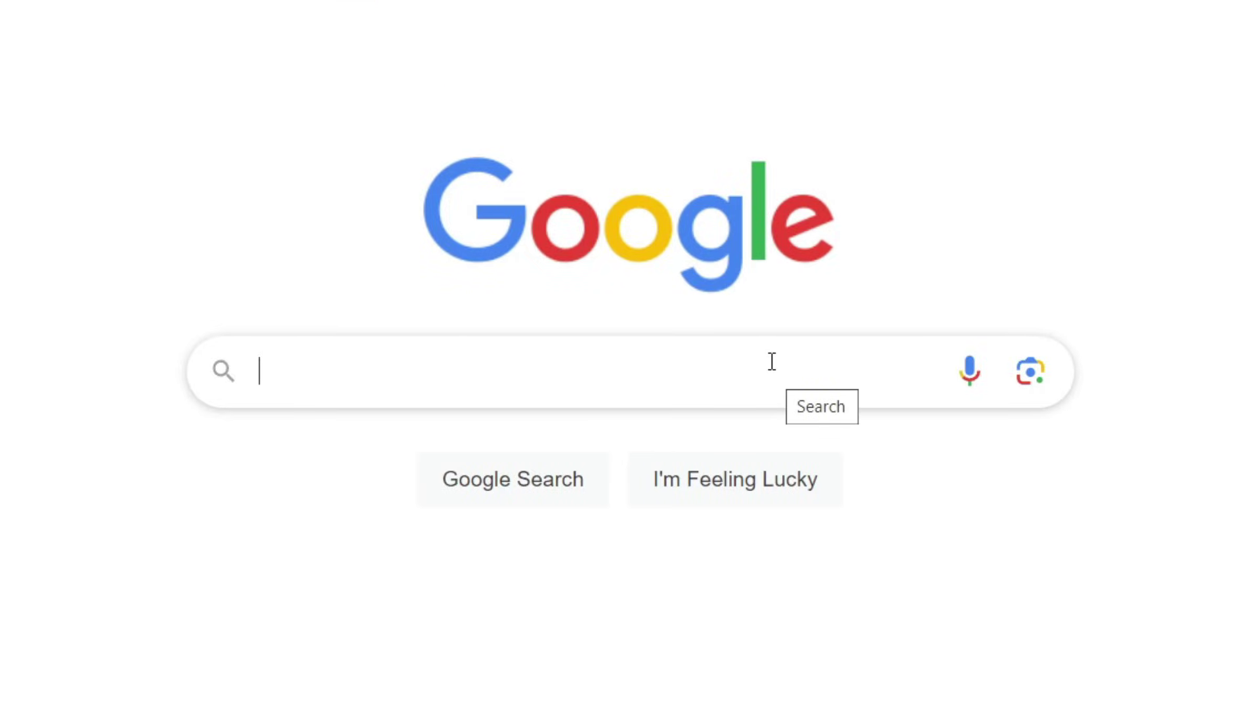
pyautogui.write('go')
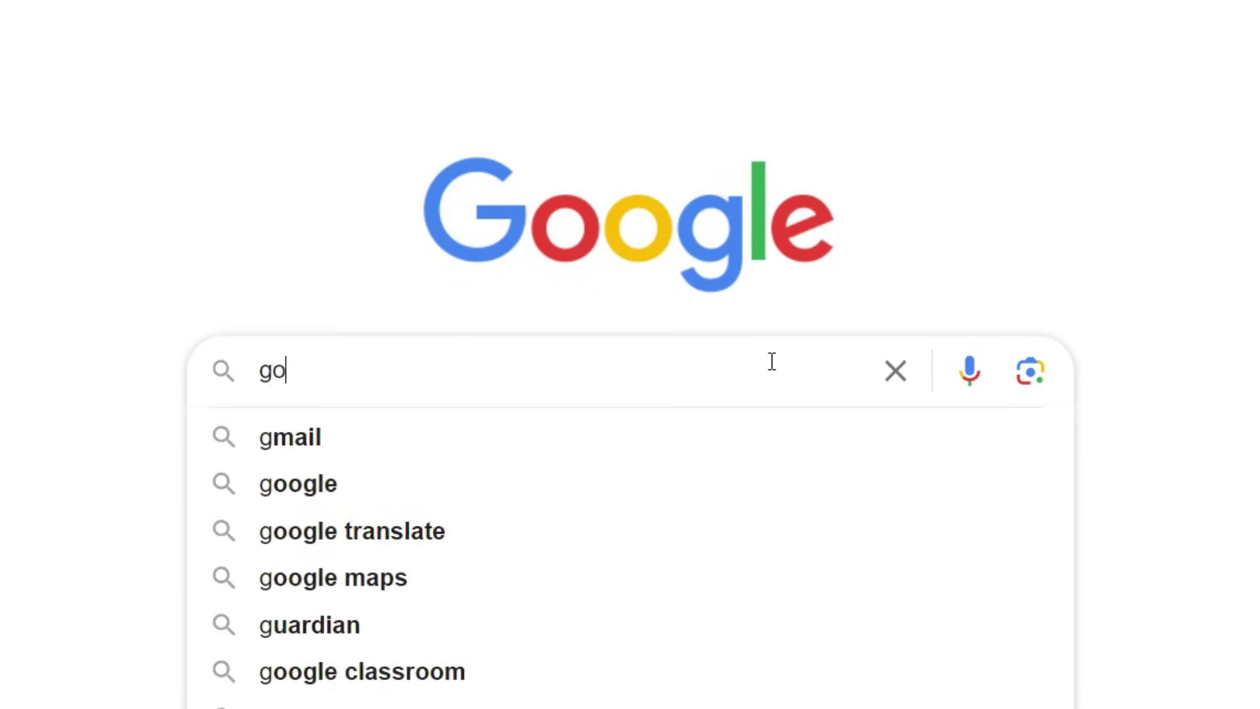
pyautogui.write('ogle drive')
pyautogui.press('Return')
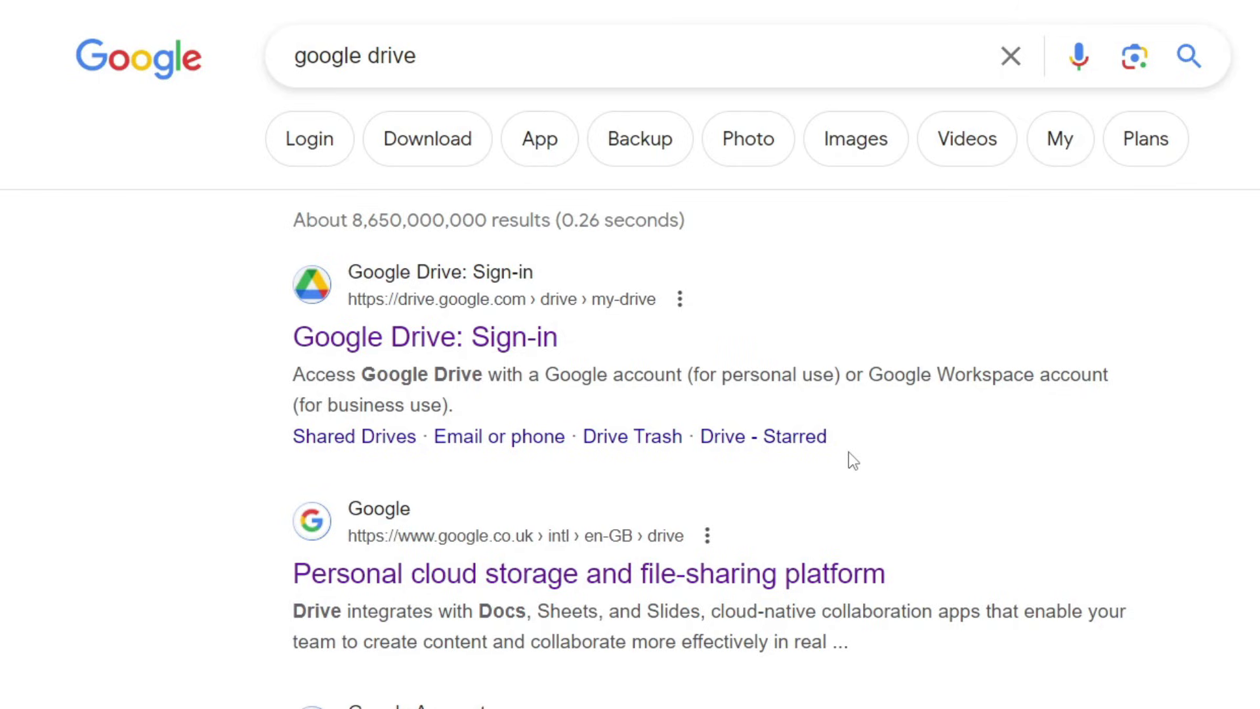
pyautogui.click(554, 586)
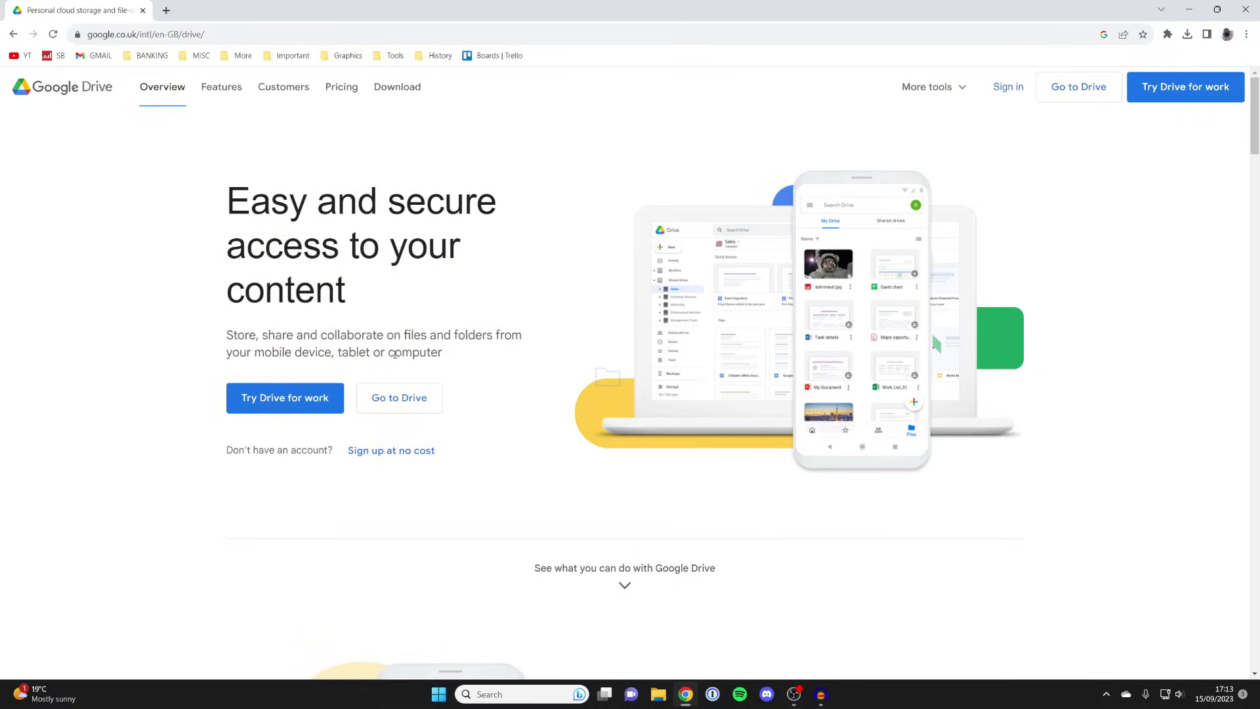
# Go to My Drive and bring up the New menu
pyautogui.click(405, 401)
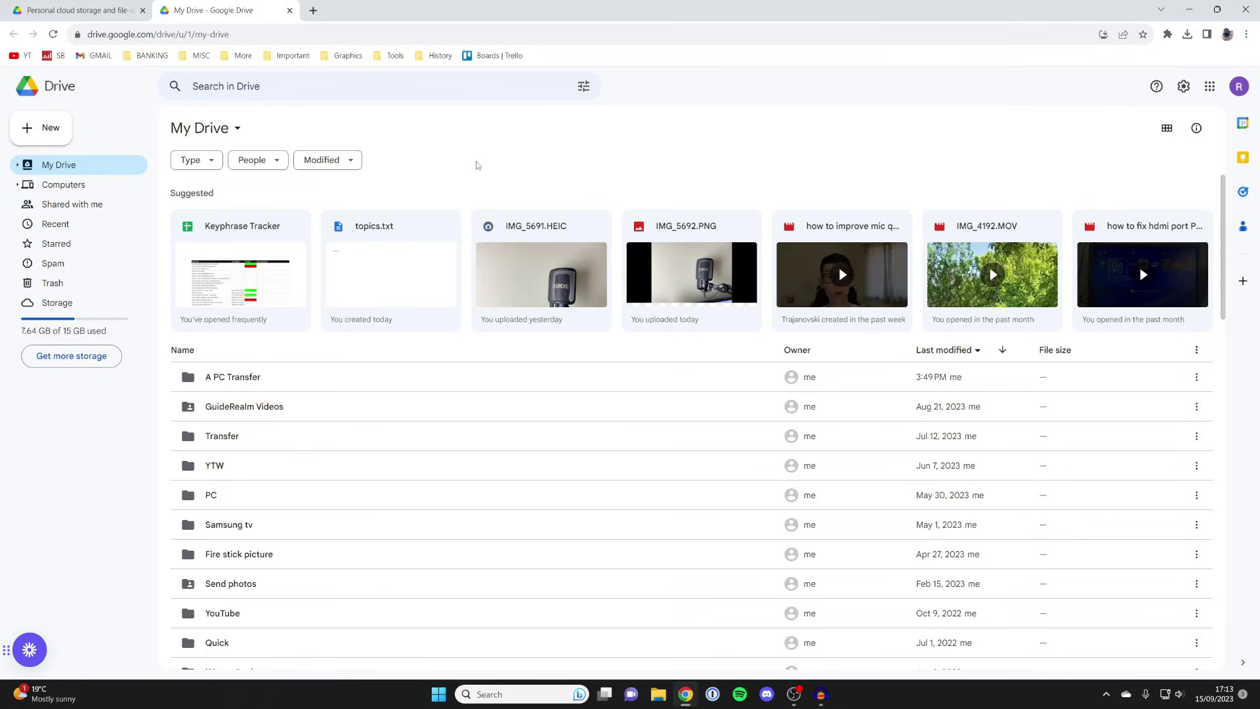
pyautogui.click(44, 132)
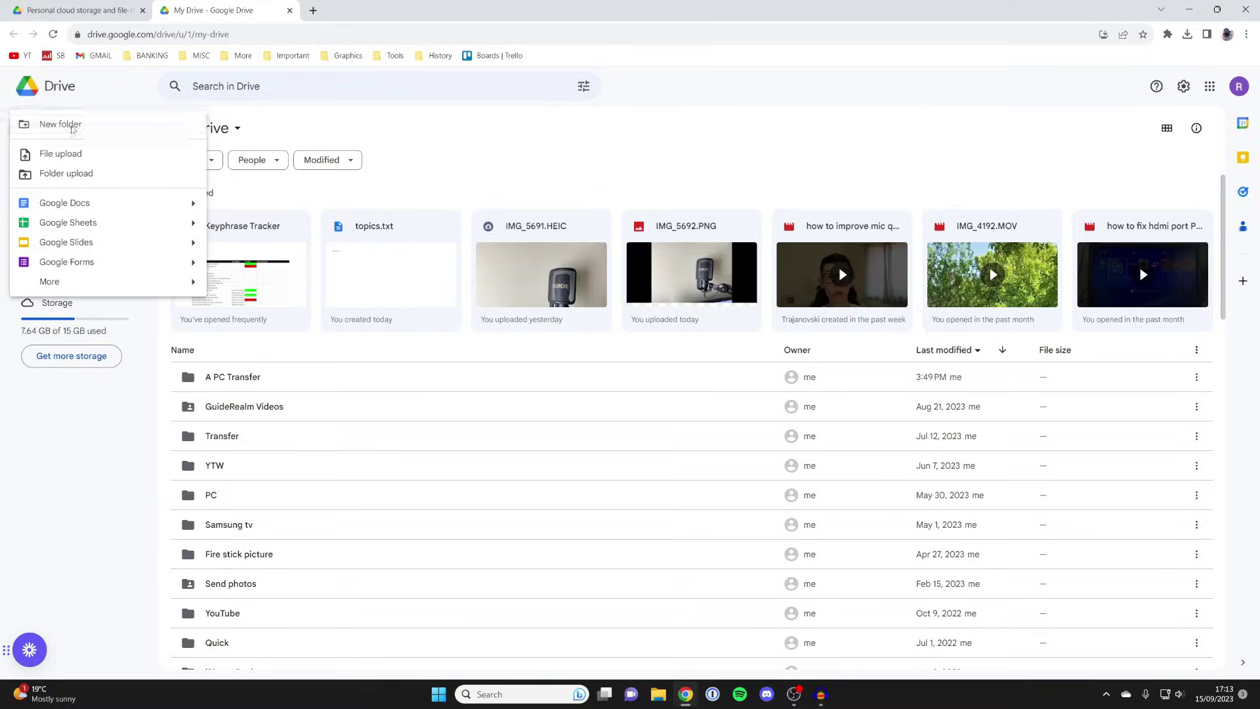
# Create a new folder named 'A Laptop Transfer' in My Drive and open it
pyautogui.click(171, 157)
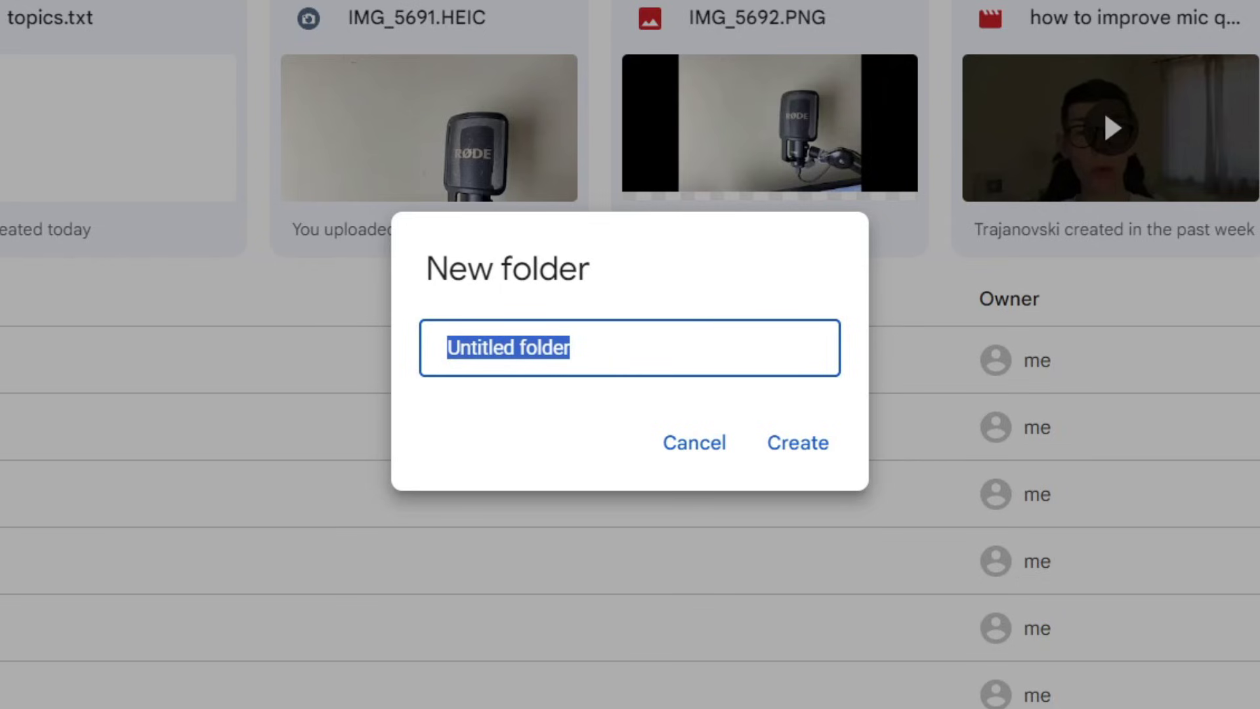
pyautogui.write('A ')
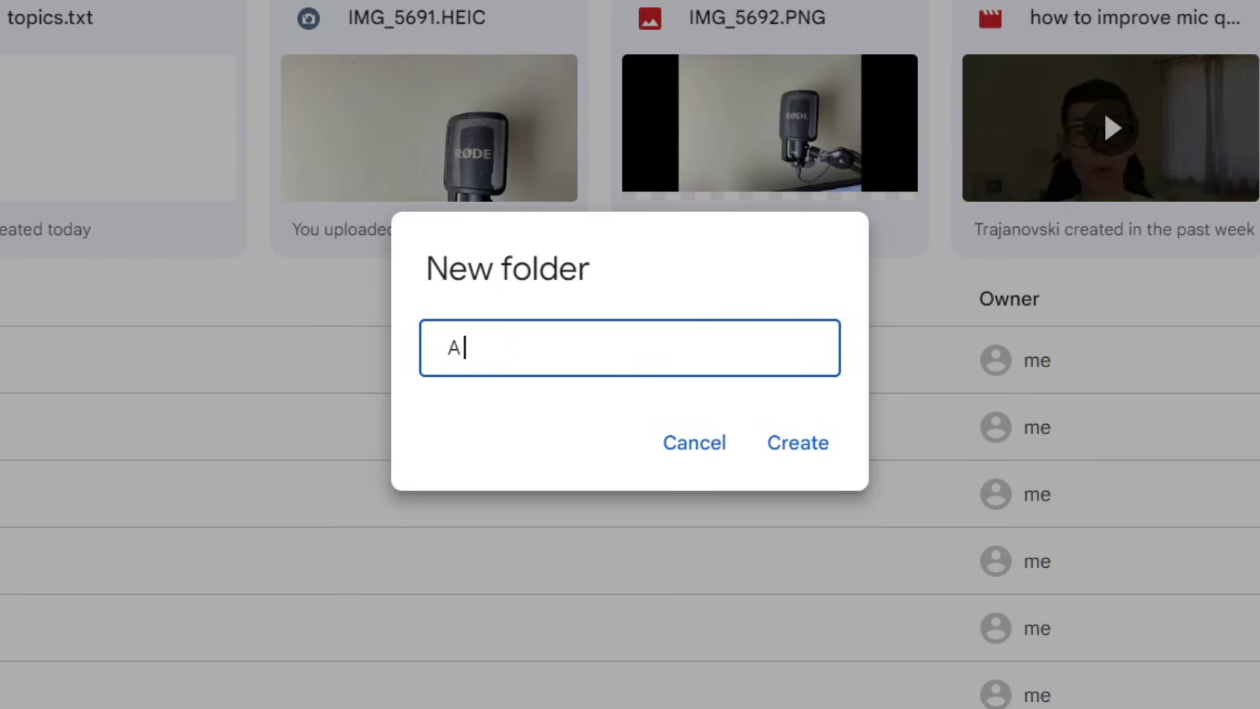
pyautogui.write('Laptop Transfer')
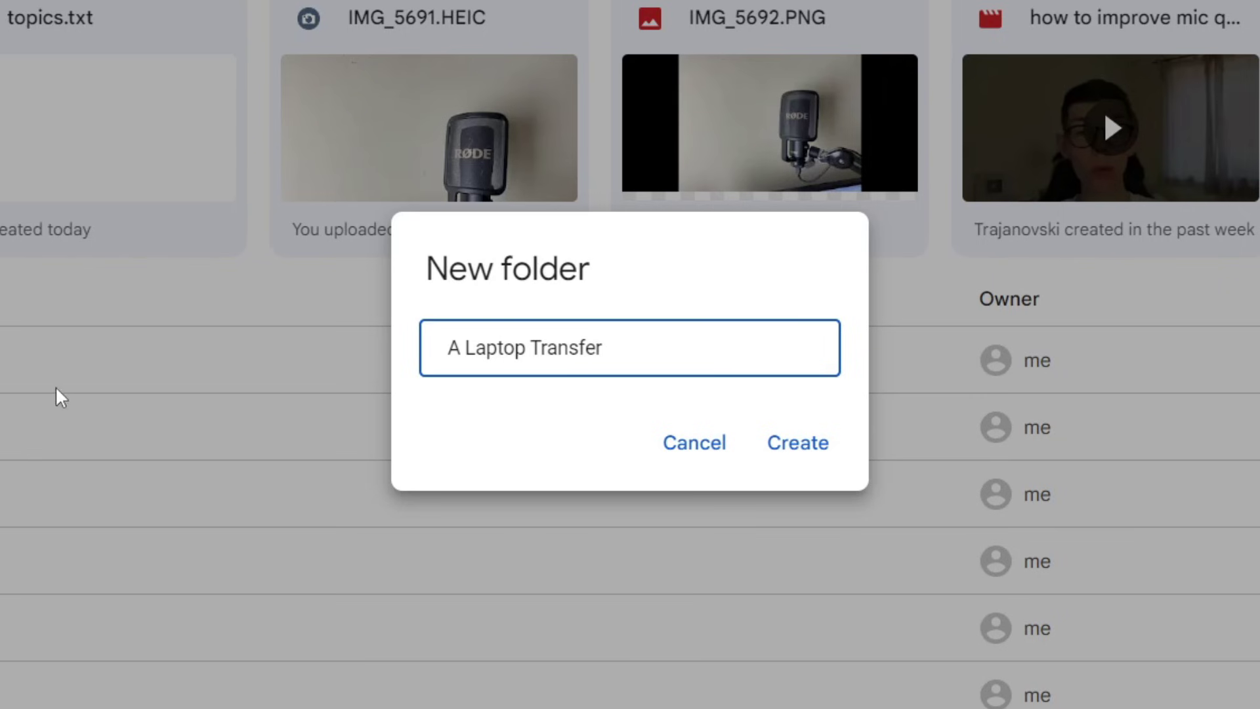
pyautogui.click(795, 456)
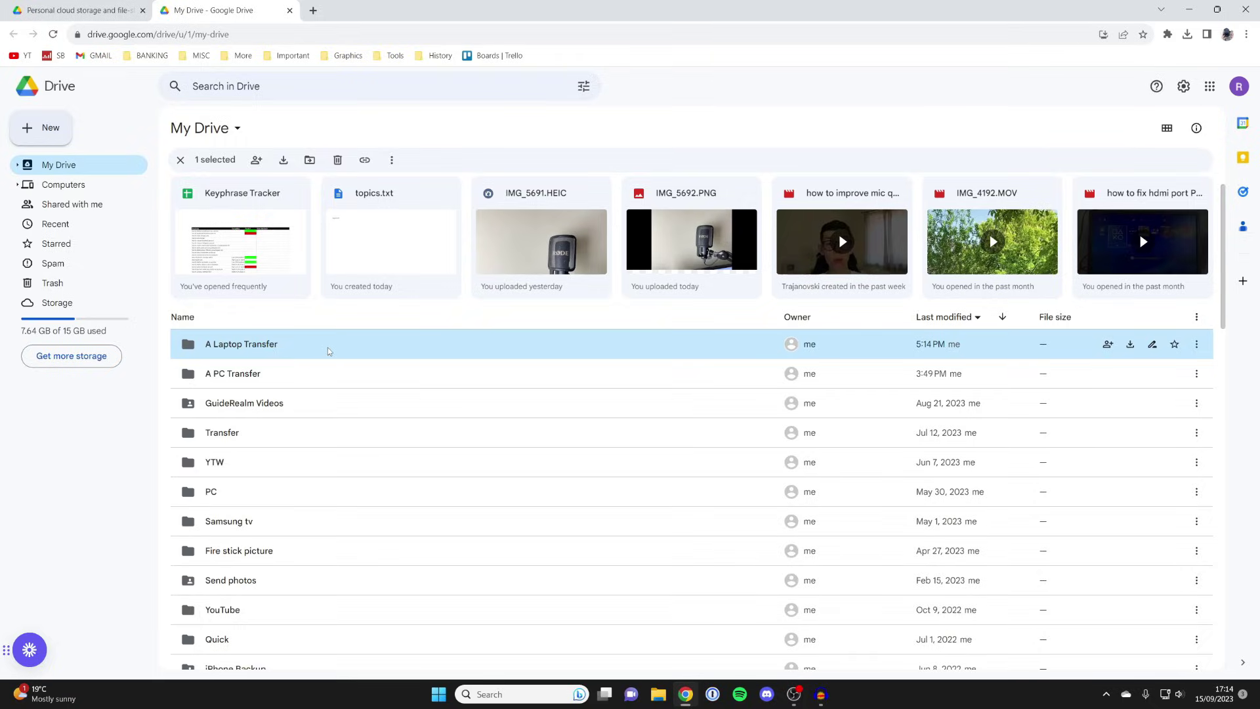
pyautogui.doubleClick(328, 351)
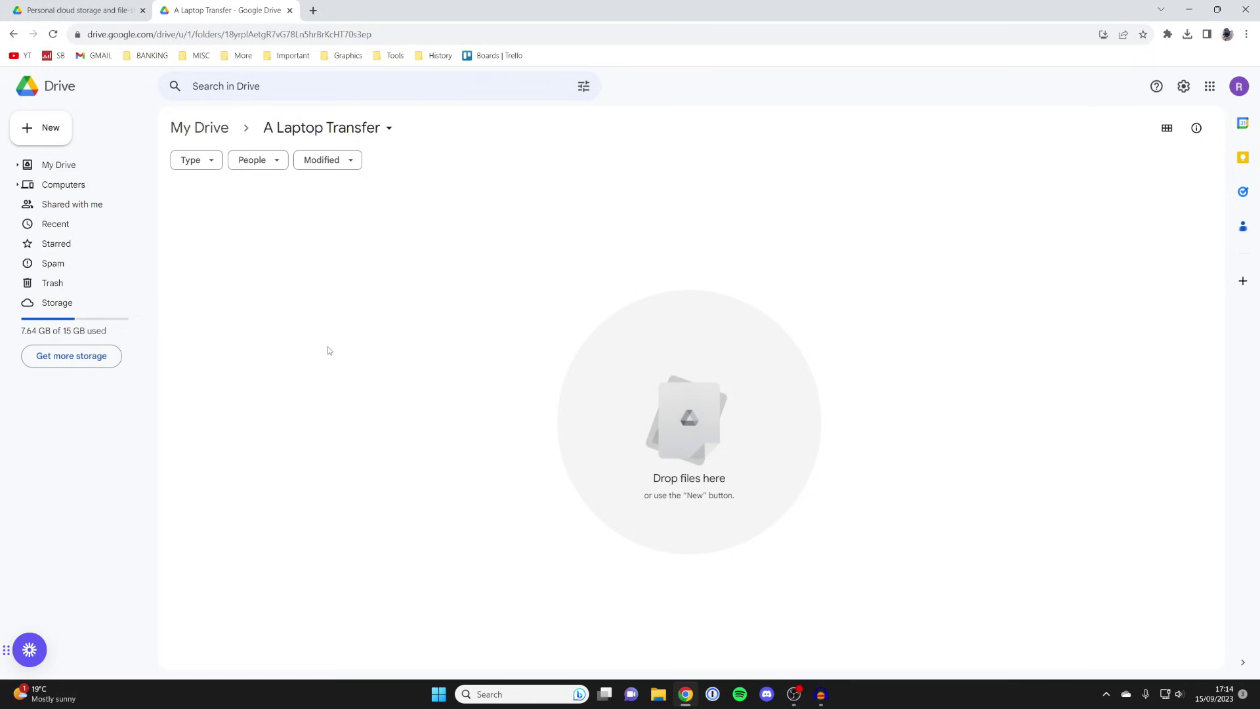
# Upload call.txt, ps4 topics.txt, pack.mcmeta and settings from the desktop into the folder
pyautogui.click(60, 132)
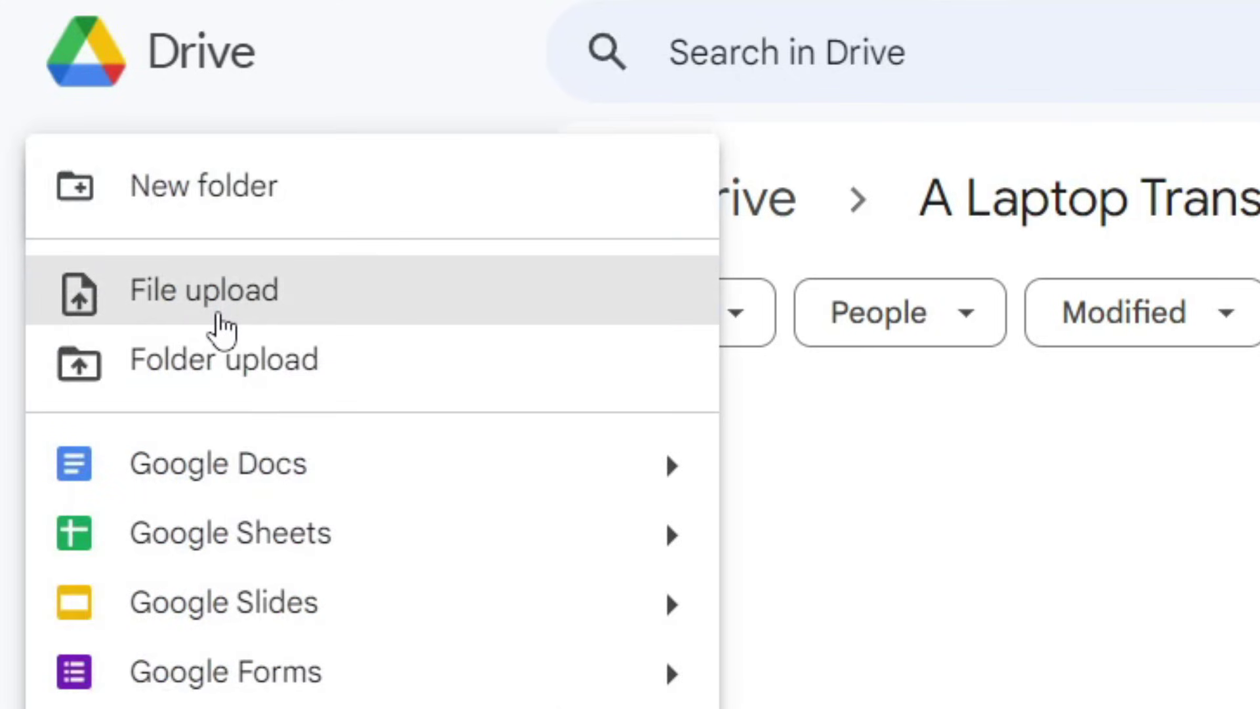
pyautogui.click(221, 325)
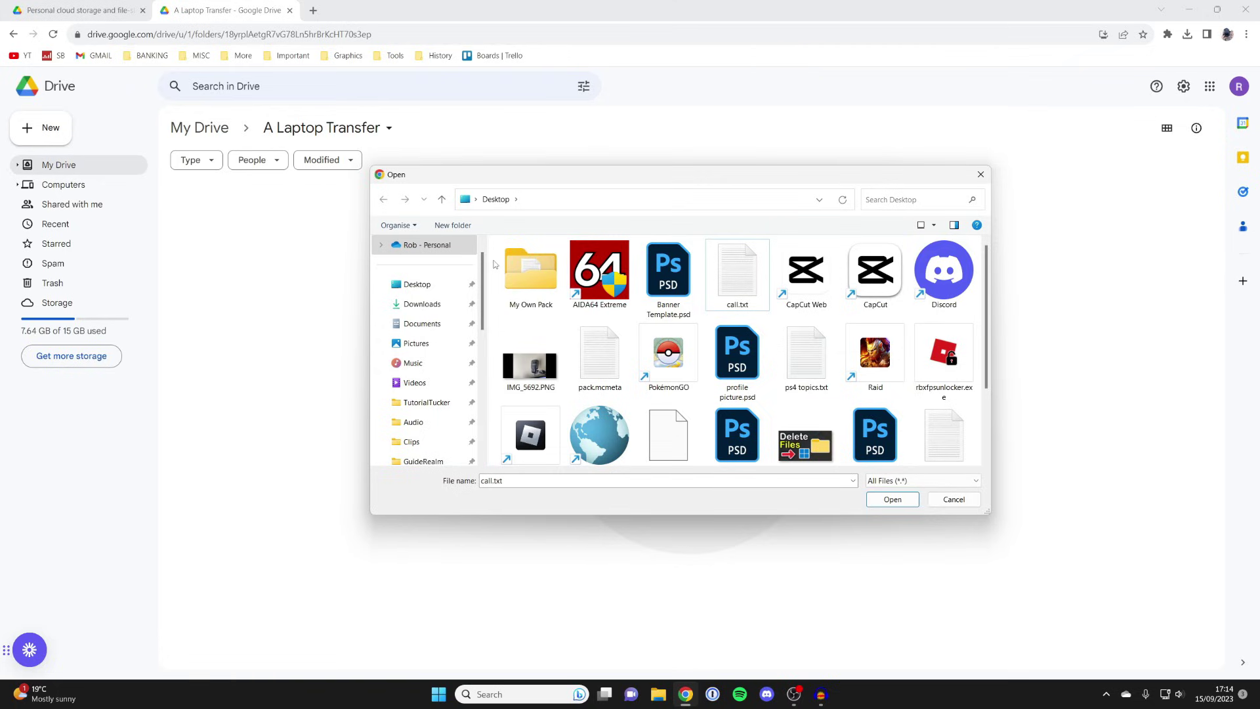
pyautogui.moveTo(494, 263); pyautogui.dragTo(500, 296)
pyautogui.click(737, 276)
pyautogui.keyDown('ctrl'); pyautogui.click(796, 338); pyautogui.keyUp('ctrl')
pyautogui.keyDown('ctrl'); pyautogui.click(599, 354); pyautogui.keyUp('ctrl')
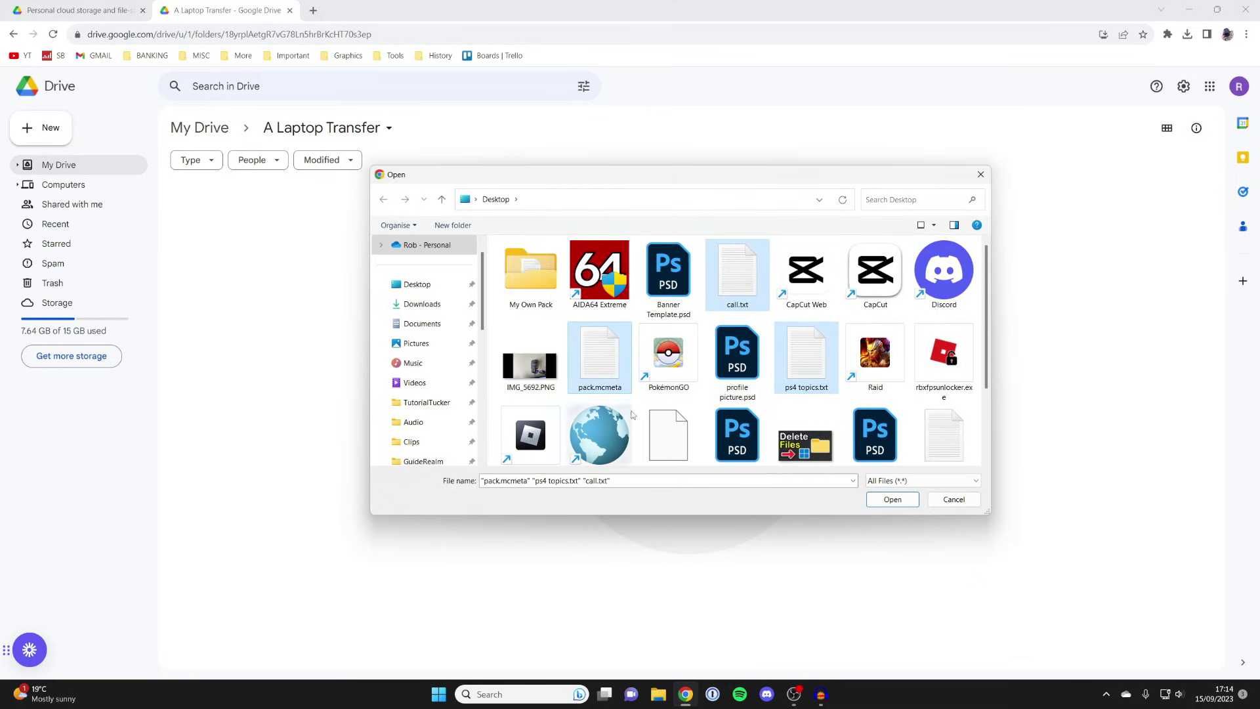
pyautogui.keyDown('ctrl'); pyautogui.click(668, 436); pyautogui.keyUp('ctrl')
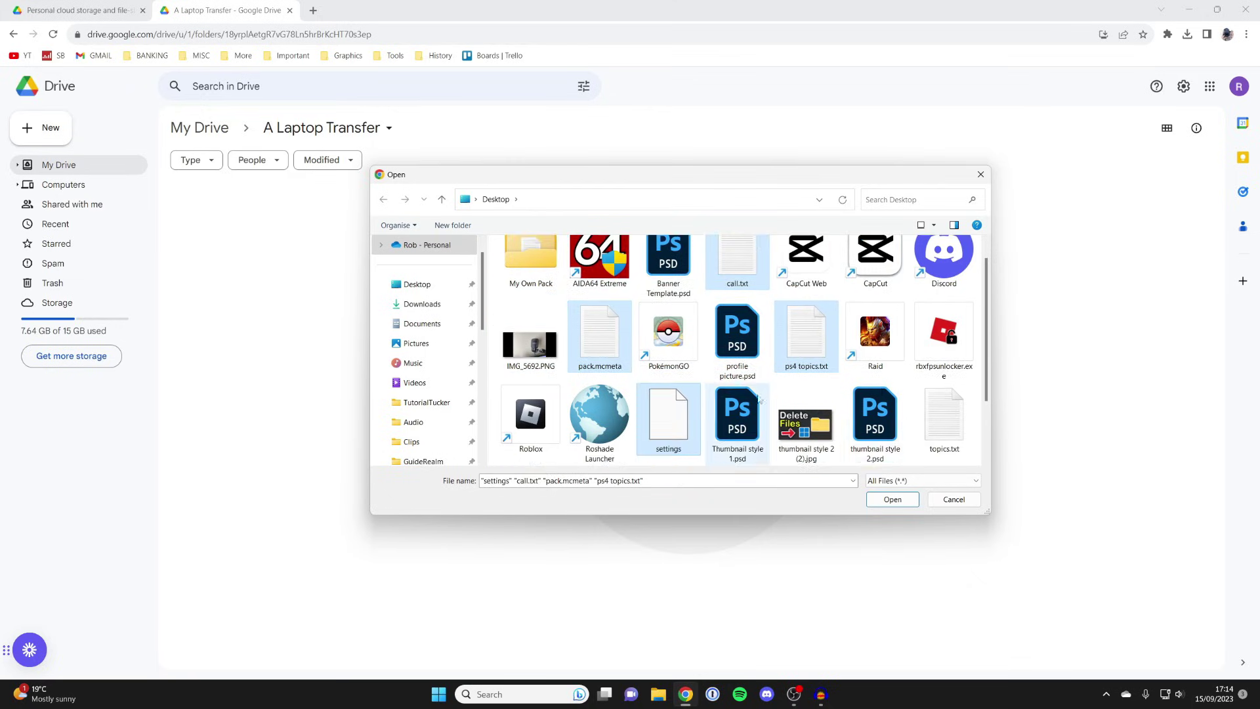
pyautogui.click(886, 500)
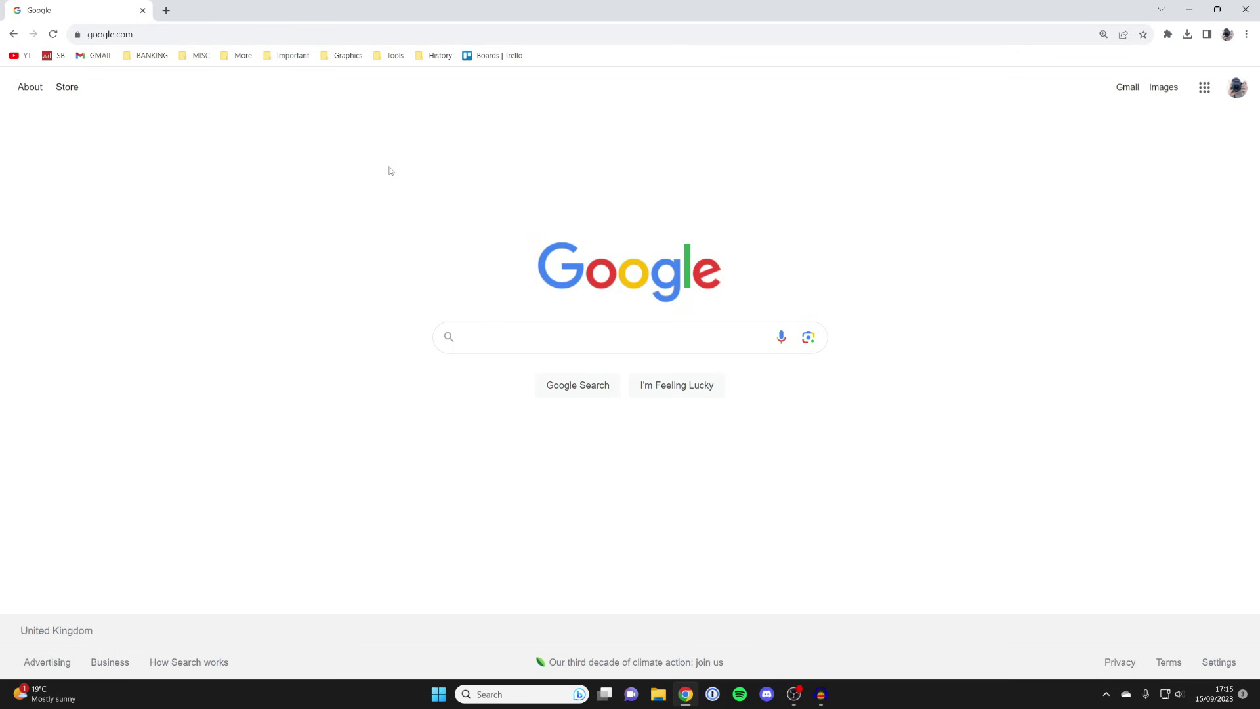
# Search Google again for 'google drive' and open the Google Drive product page
pyautogui.write('google drive')
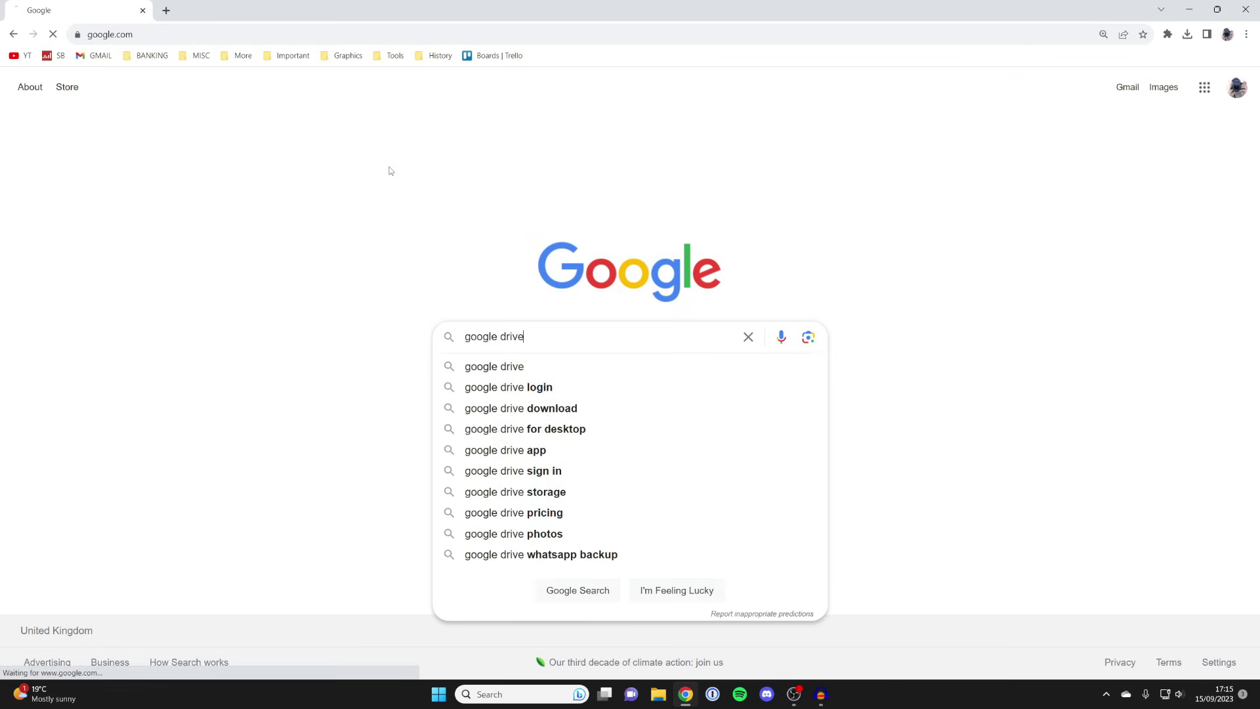
pyautogui.press('Return')
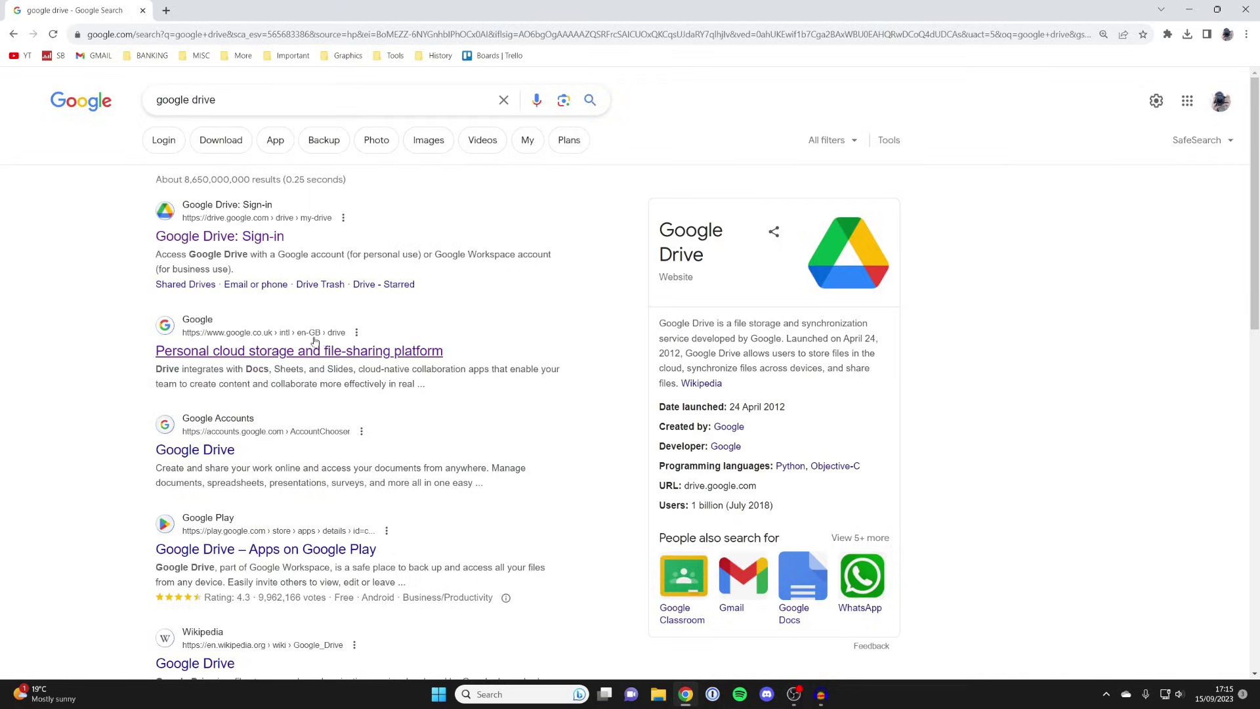
pyautogui.click(312, 350)
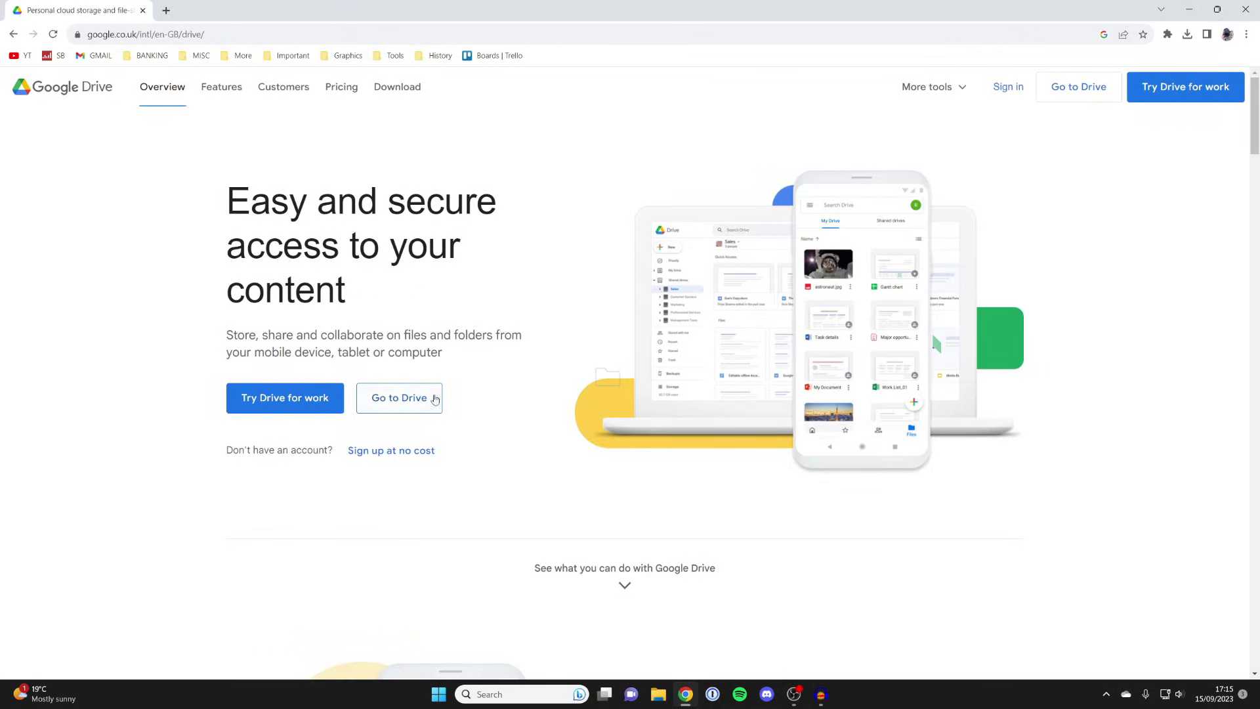
# Go to My Drive from the Google Drive overview page
pyautogui.click(405, 402)
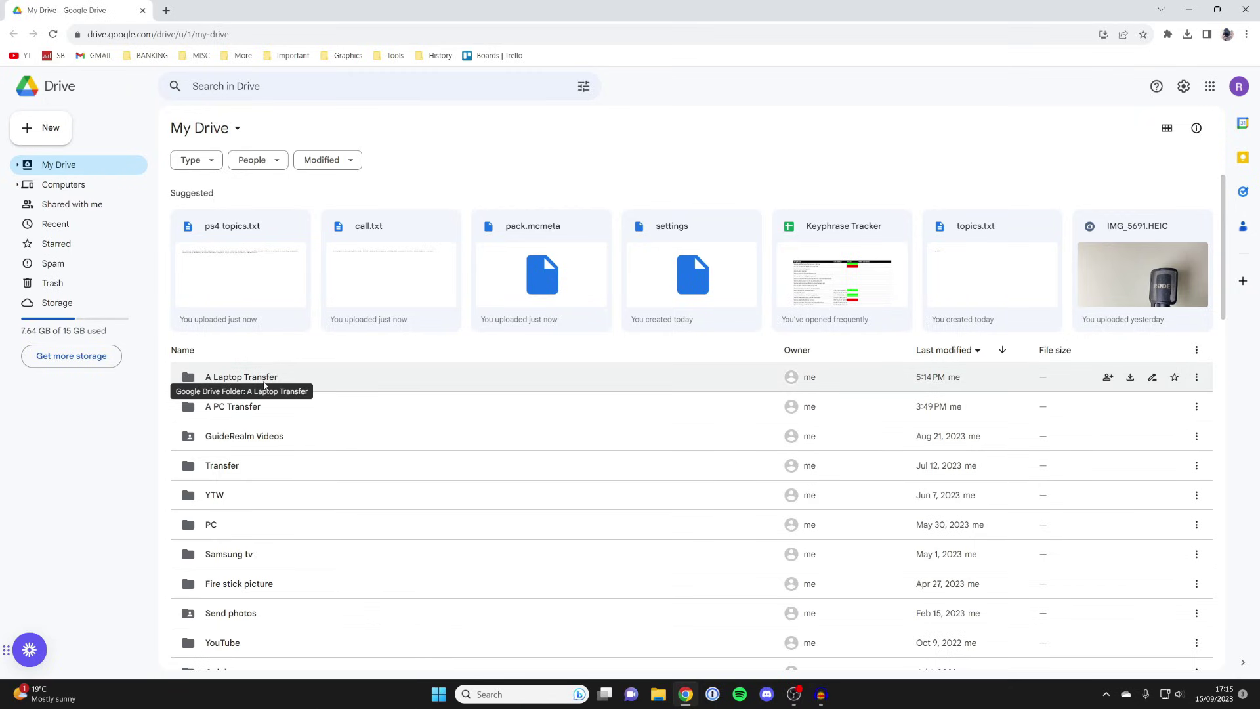
# Open the A Laptop Transfer folder, download call.txt, then clear the selection
pyautogui.doubleClick(264, 380)
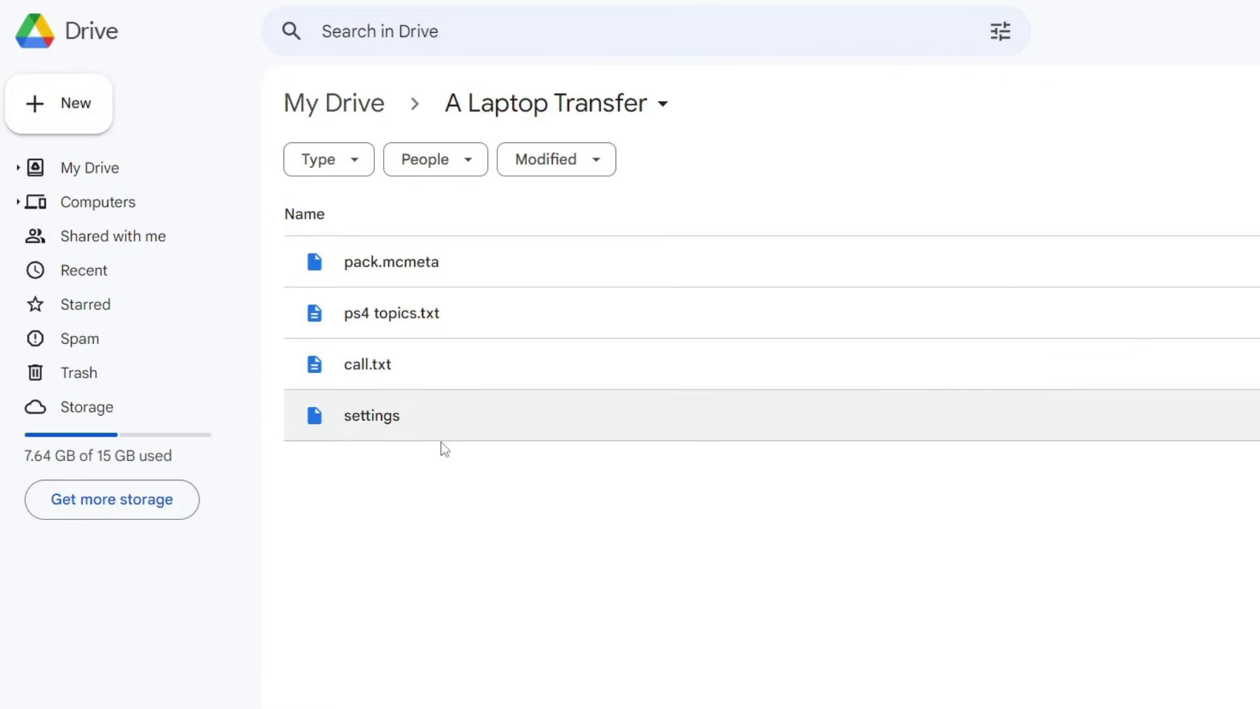
pyautogui.rightClick(384, 361)
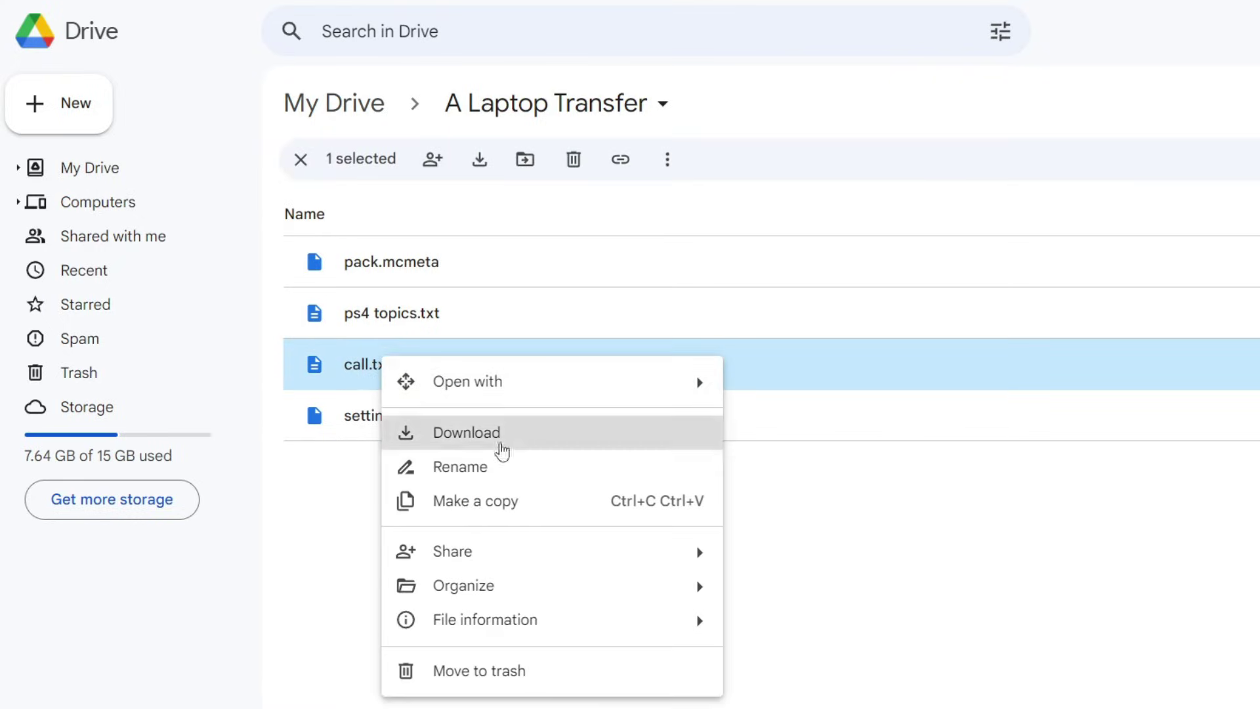
pyautogui.click(502, 433)
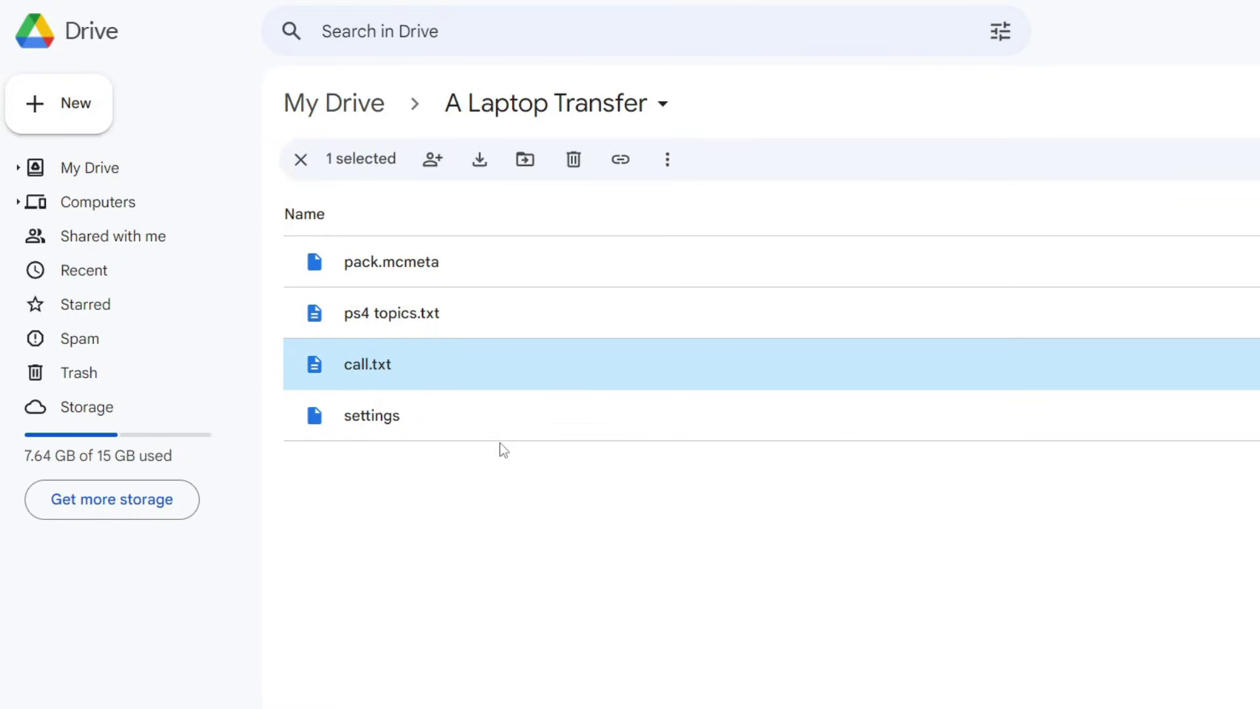
pyautogui.click(636, 534)
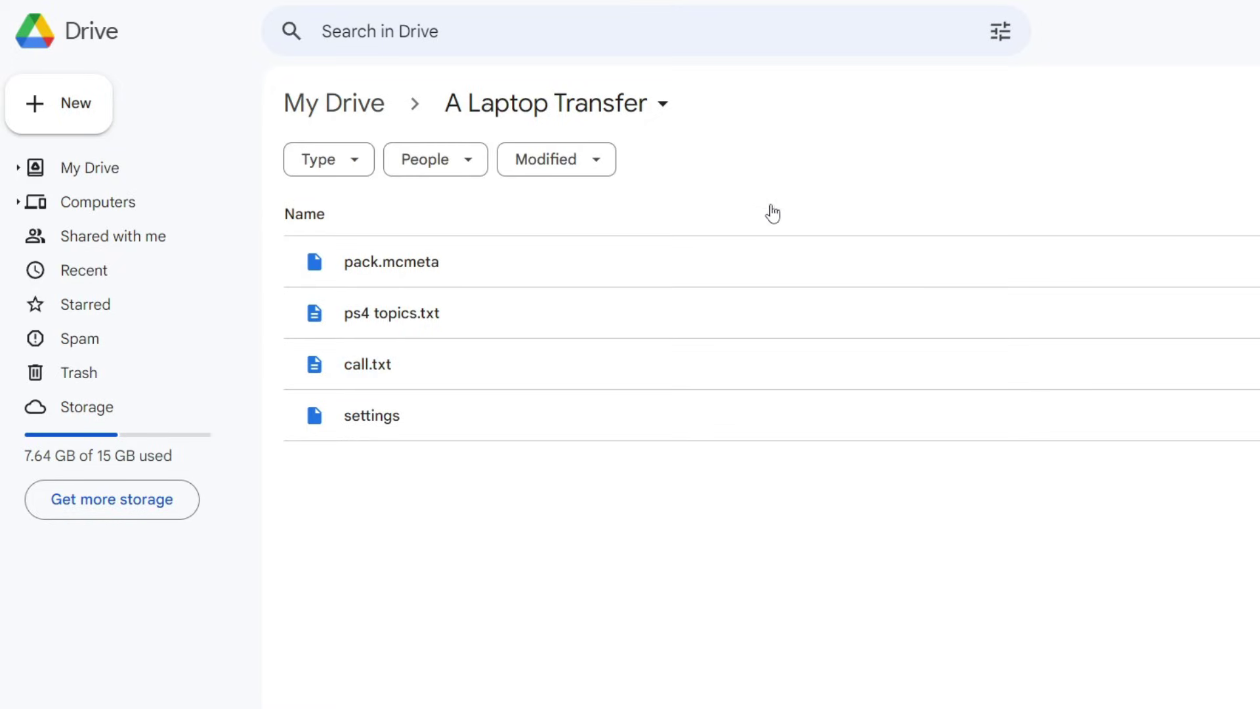
# Download the A Laptop Transfer folder as a zip and close the downloads list
pyautogui.click(664, 109)
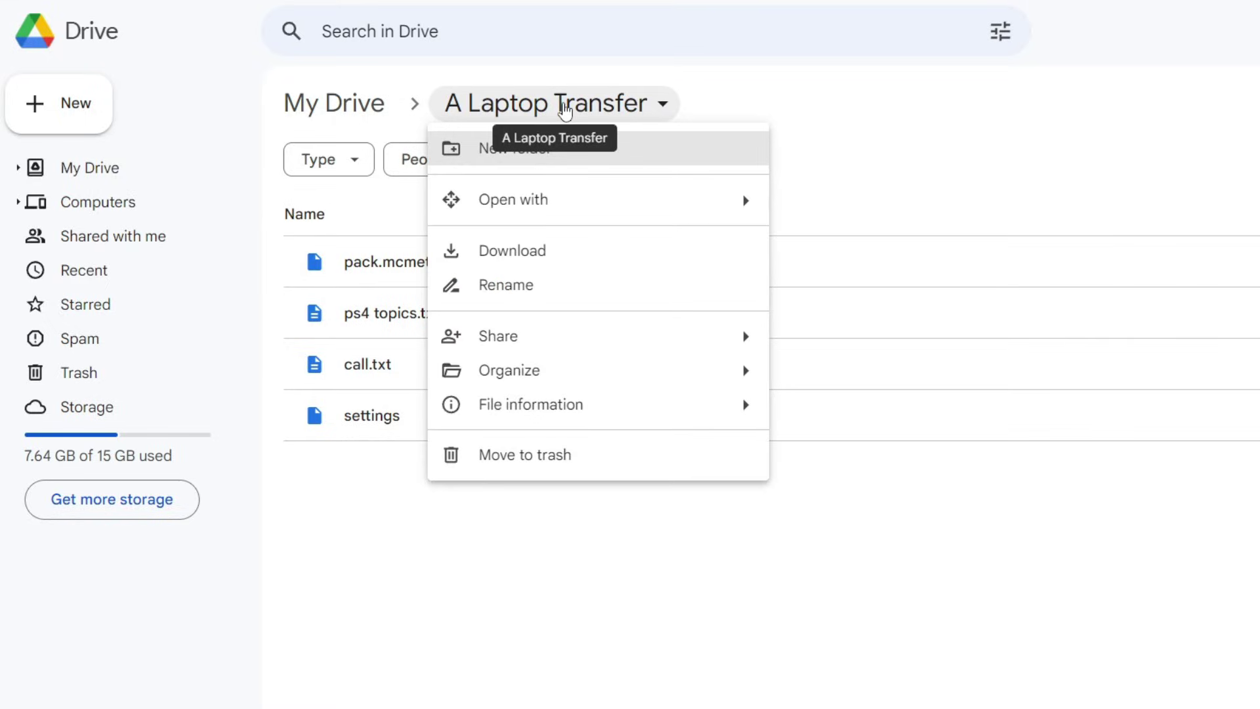
pyautogui.click(640, 254)
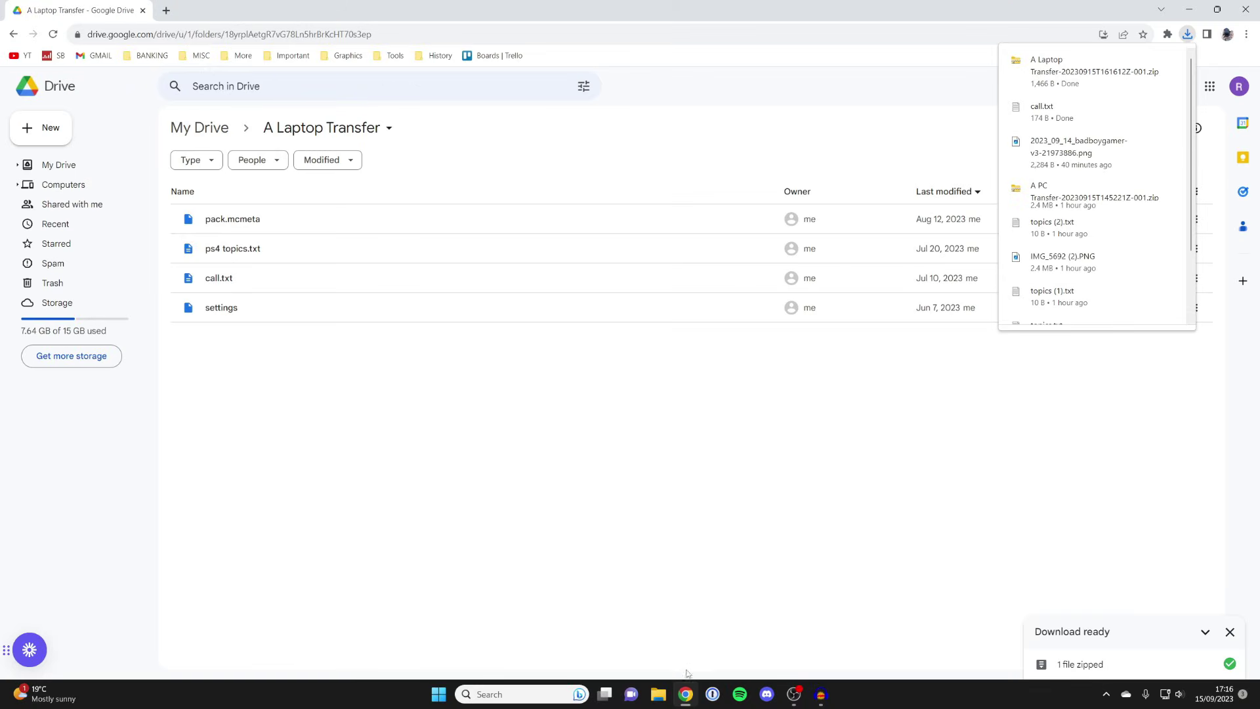
pyautogui.click(664, 534)
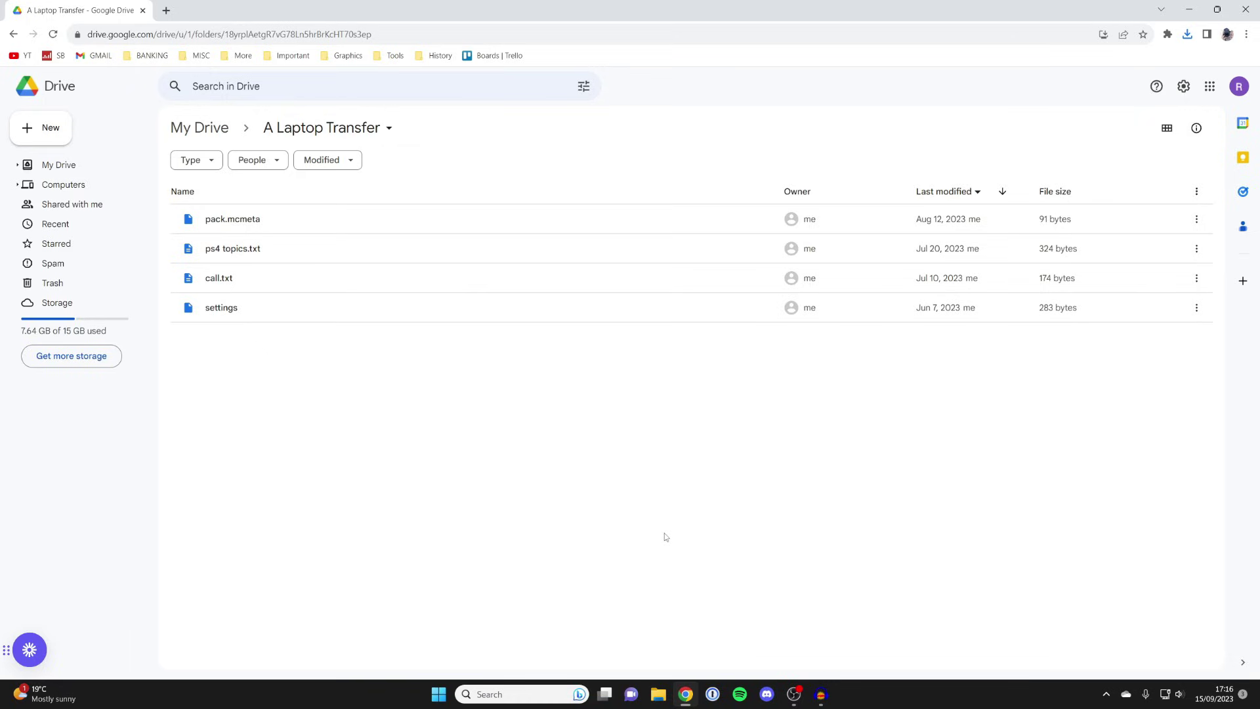